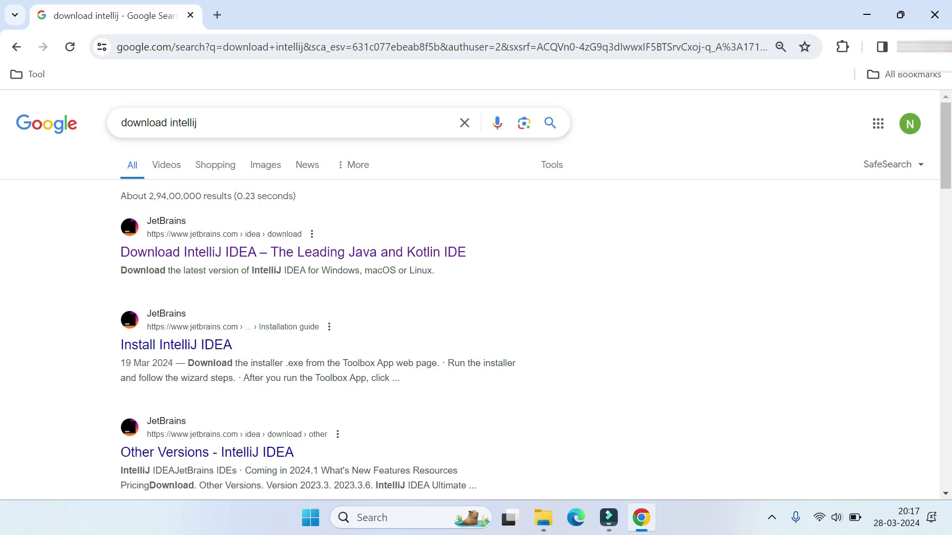
Search Google for the IntelliJ download page and download the Windows .exe installer of IntelliJ IDEA Community Edition from JetBrains.
triple_click(253, 124)
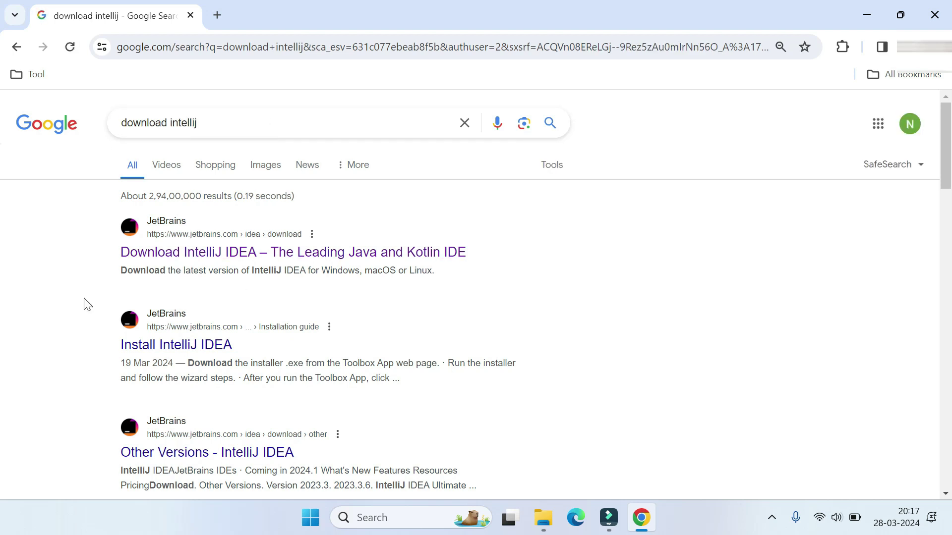
click(223, 257)
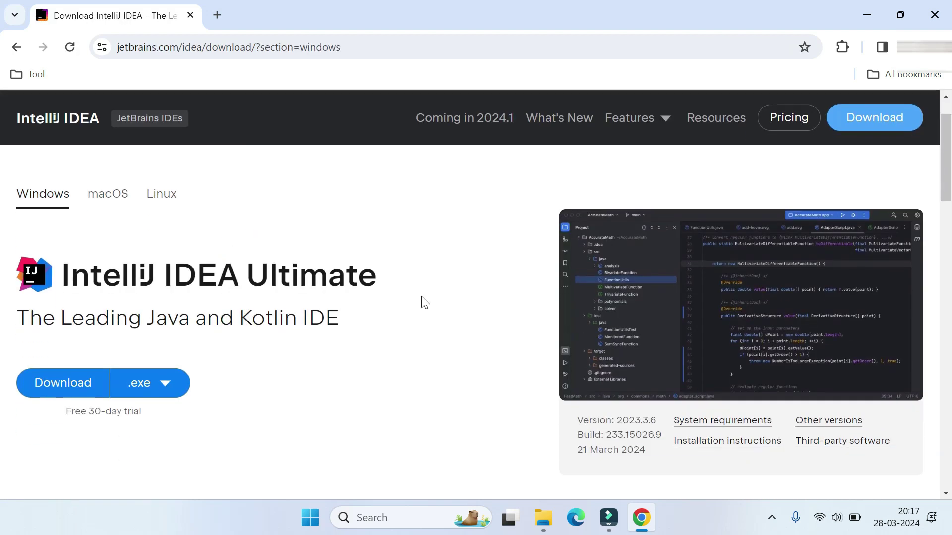
scroll(238, 248, down, 10)
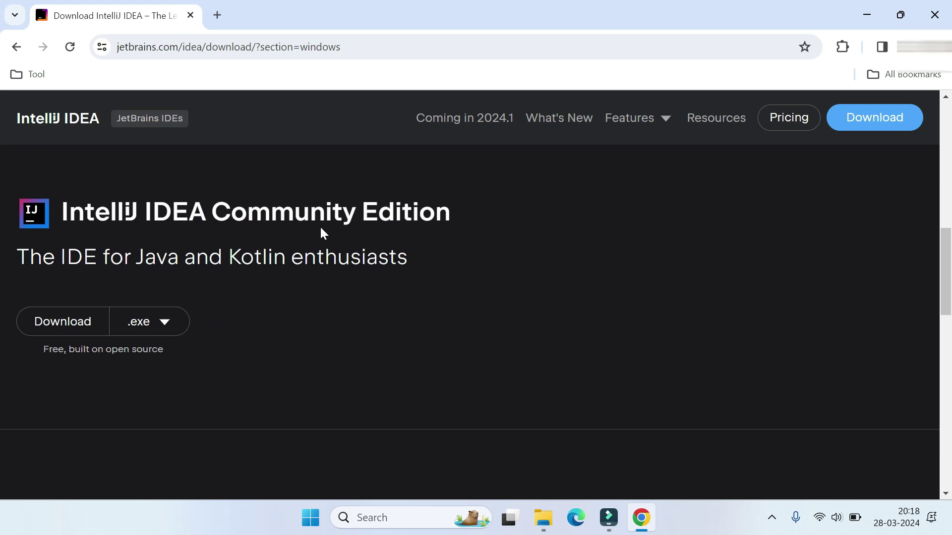
scroll(452, 238, up, 6)
scroll(453, 238, down, 5)
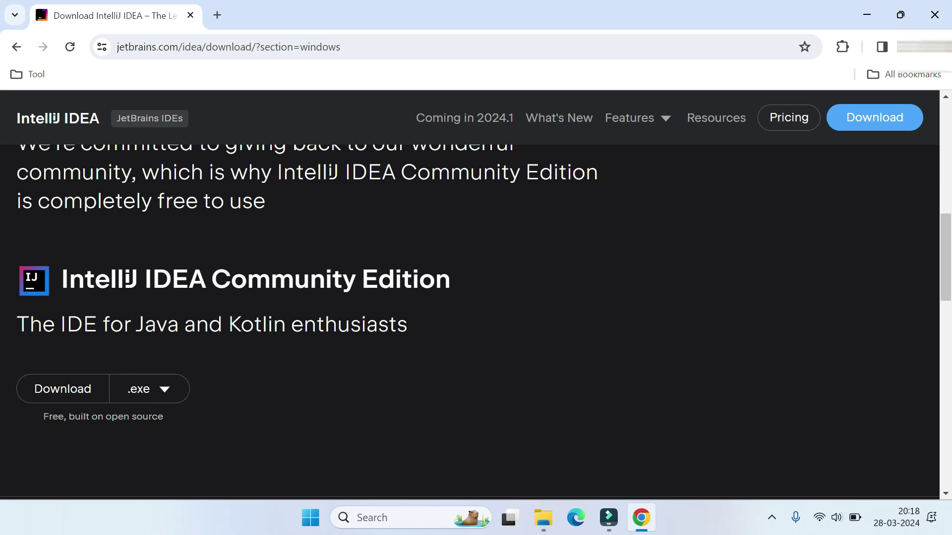
click(78, 392)
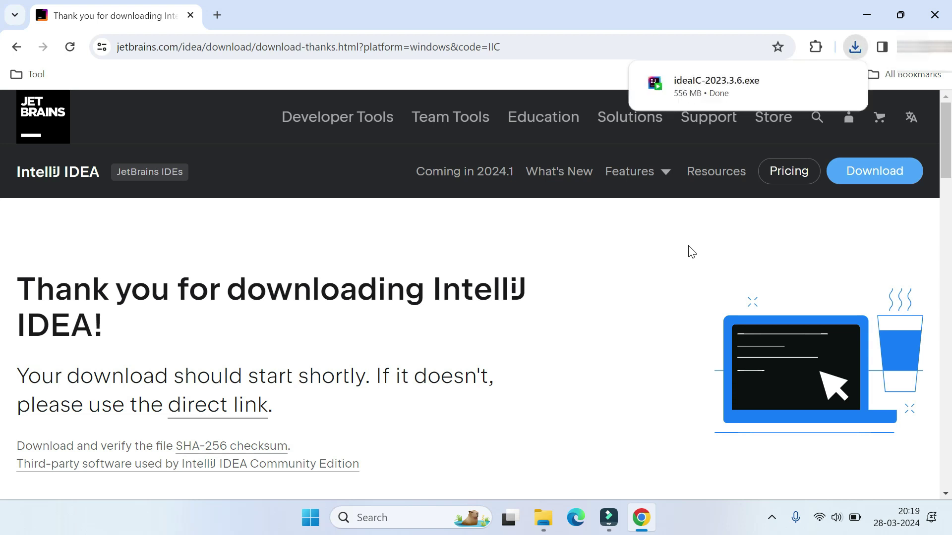
Show the downloaded ideaIC-2023.3.6.exe file in its Downloads folder.
mouse_move(825, 81)
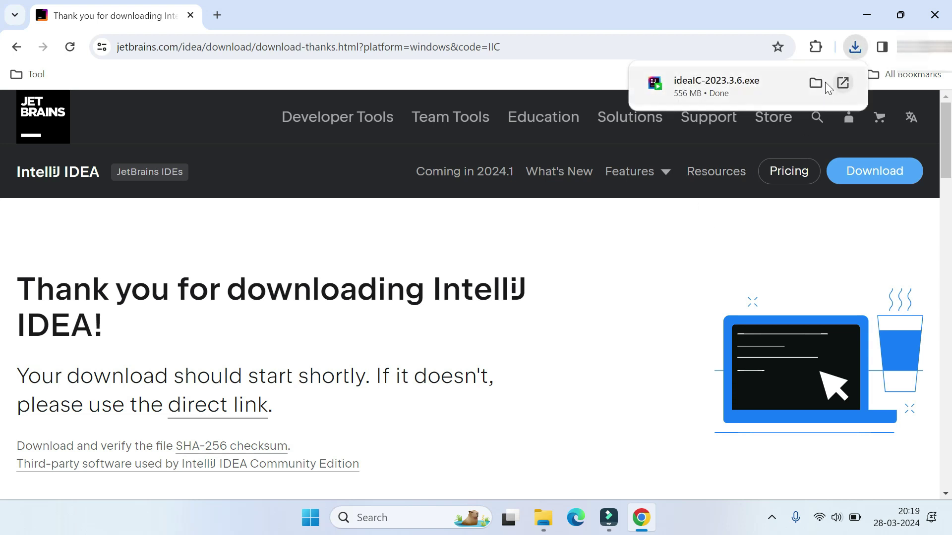
click(815, 83)
click(339, 269)
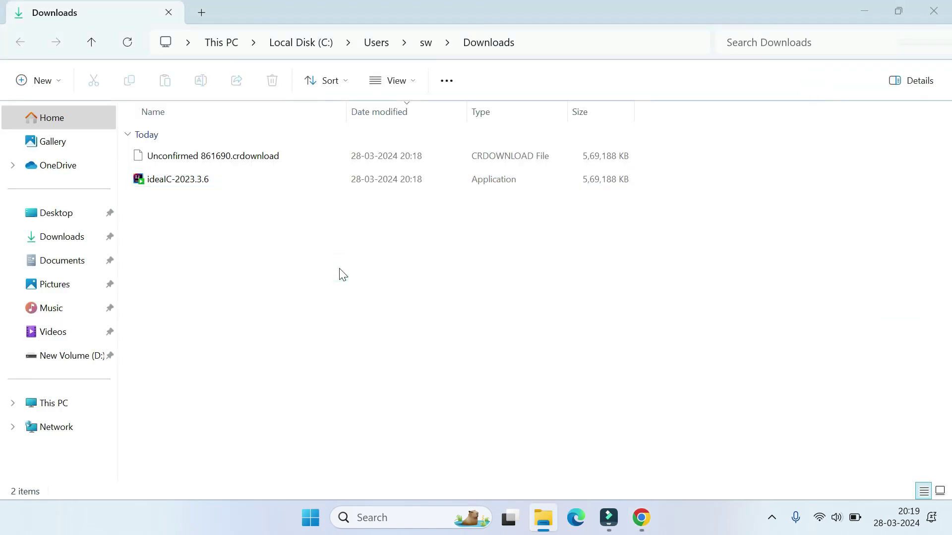
key(alt+Tab)
click(859, 52)
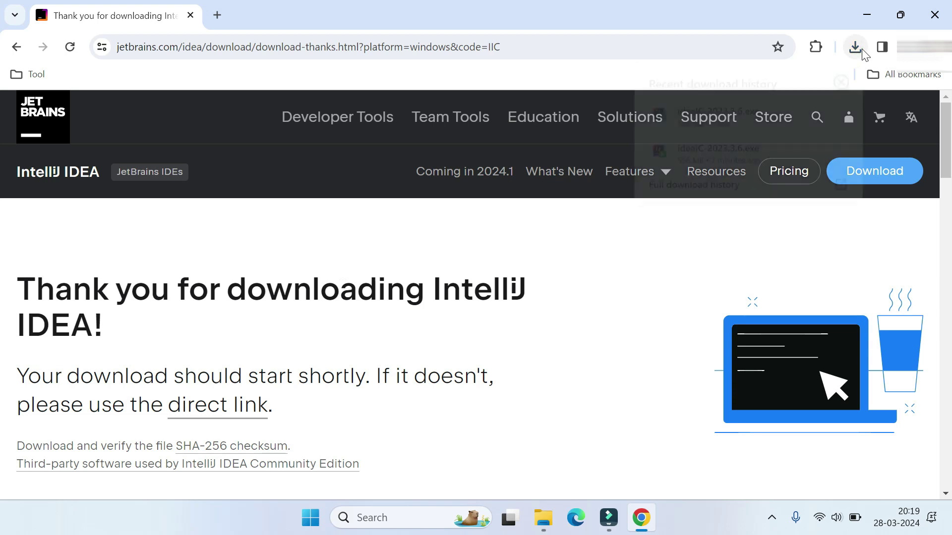
click(815, 113)
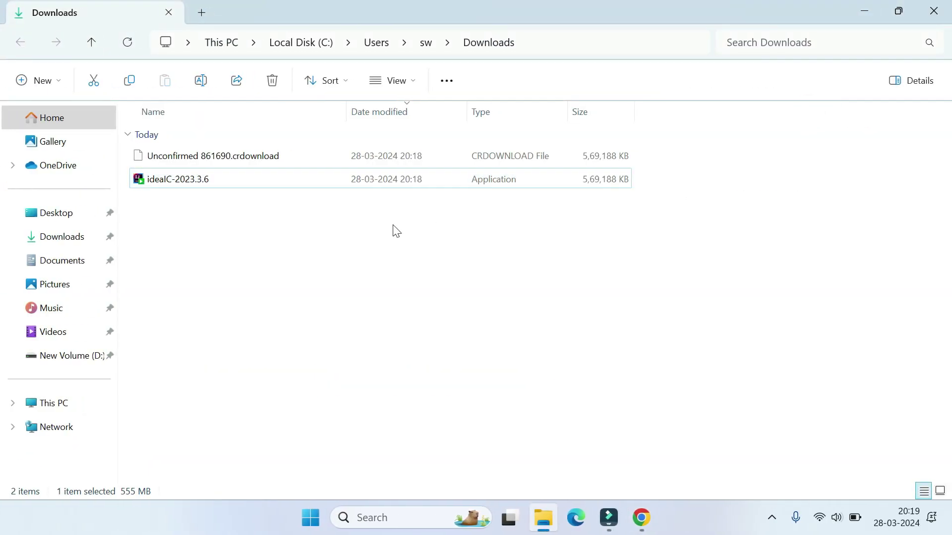
Refresh the file listing of the Downloads folder.
right_click(395, 227)
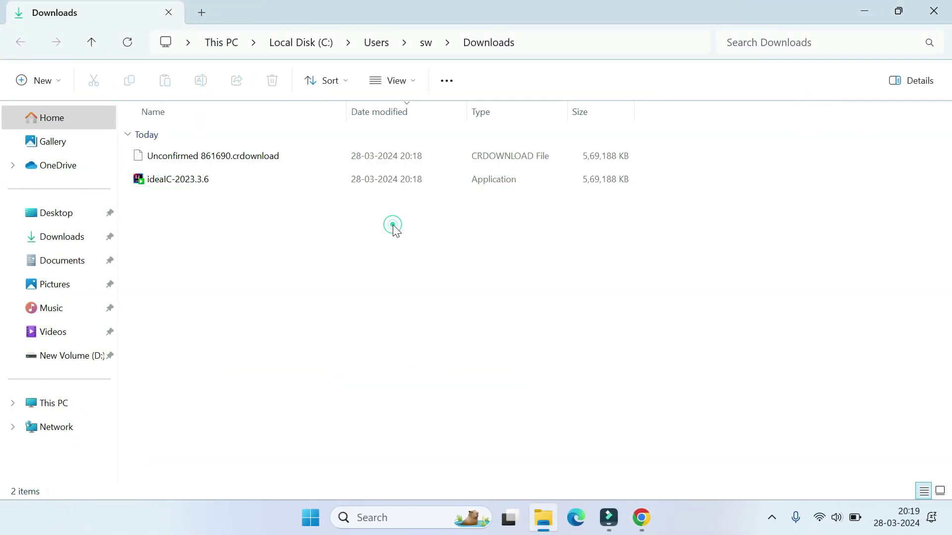
click(367, 338)
right_click(370, 342)
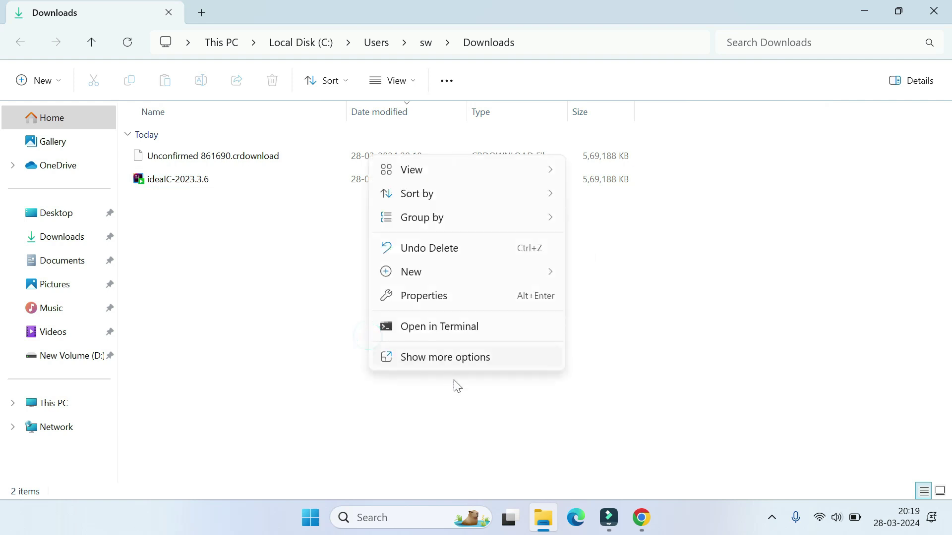
click(444, 355)
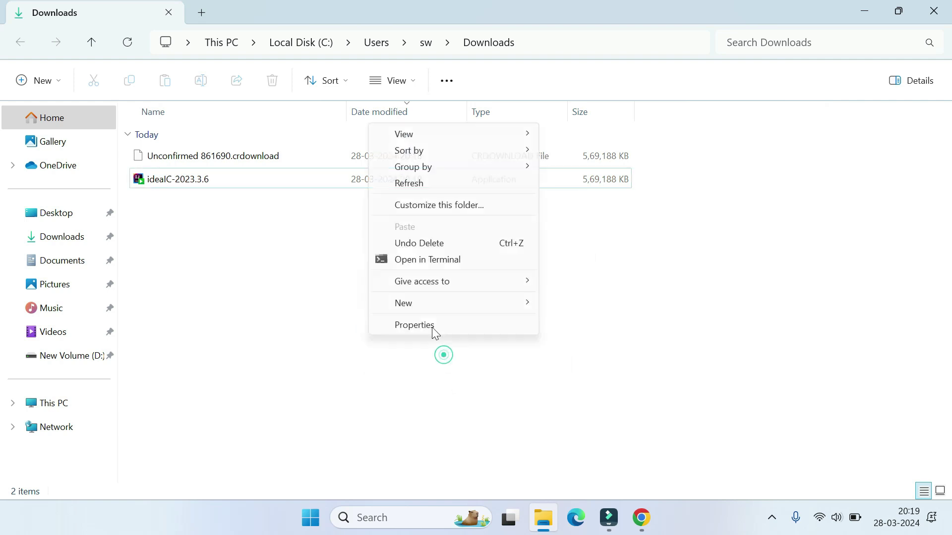
click(427, 183)
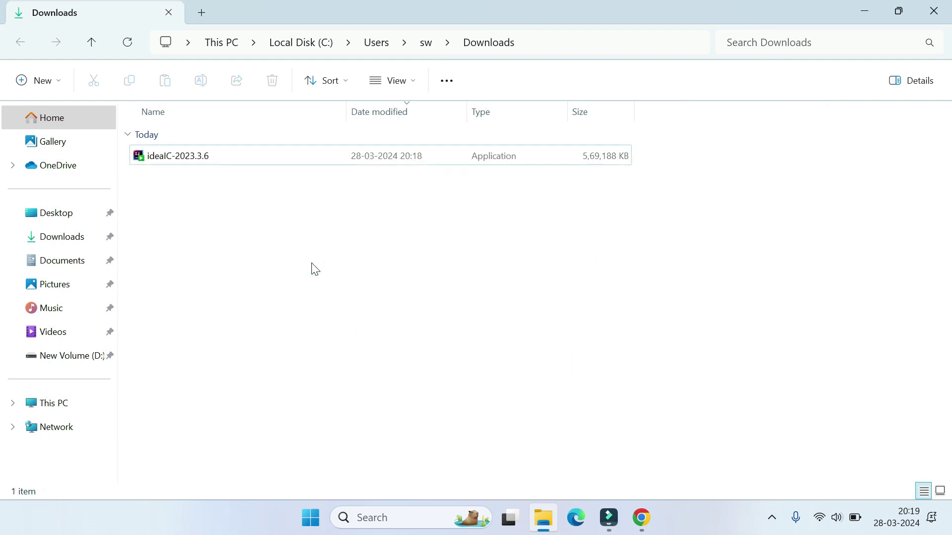
Run the ideaIC-2023.3.6 installer and accept the default destination folder.
click(185, 157)
double_click(185, 157)
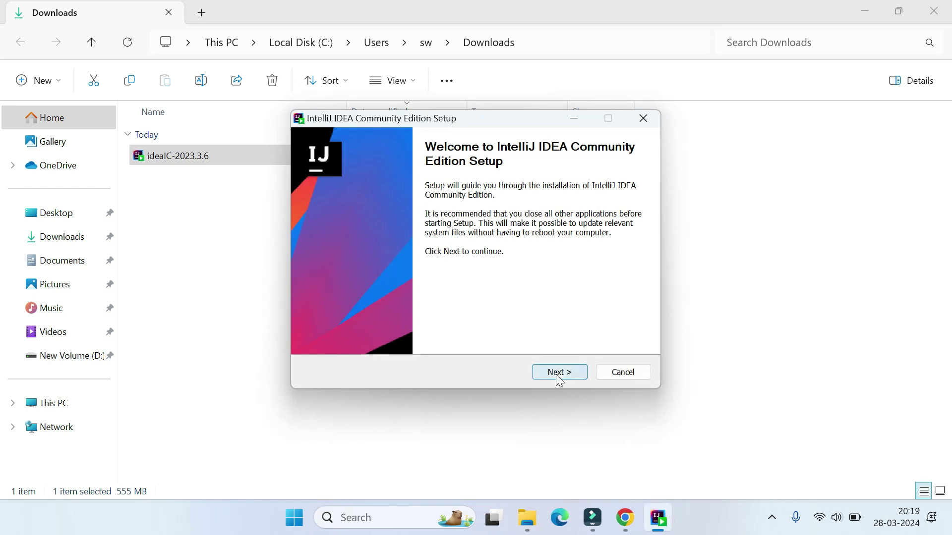
click(559, 378)
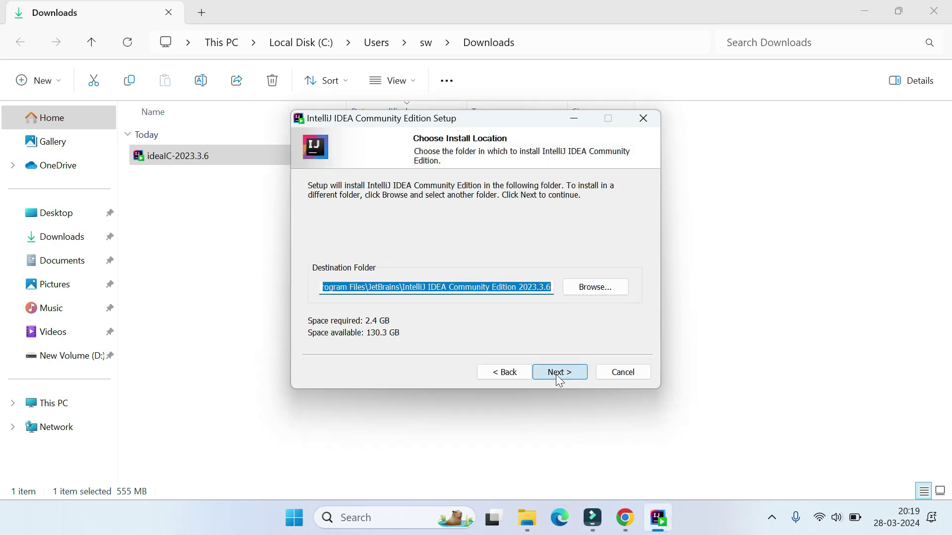
click(558, 379)
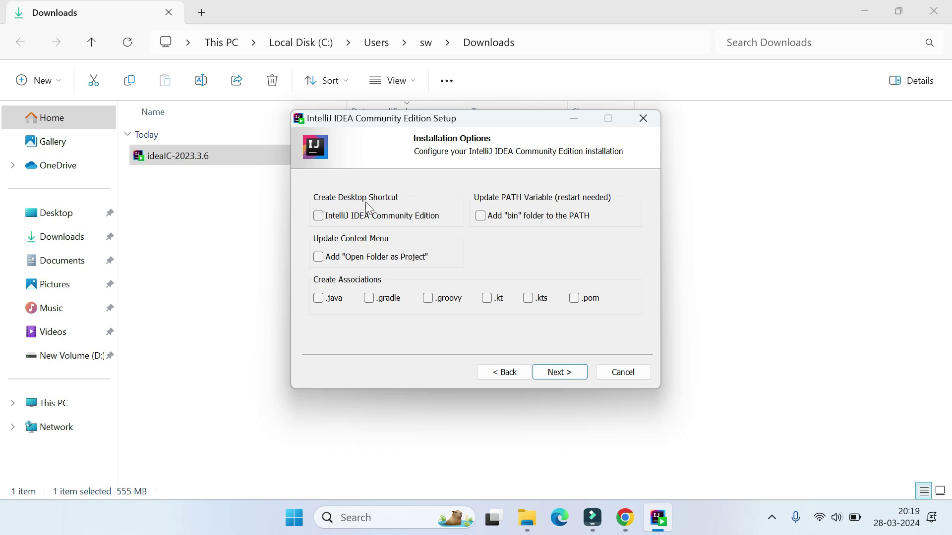
Install with a desktop shortcut and the "bin" folder added to the PATH, and choose to reboot now.
click(320, 216)
click(485, 220)
click(562, 374)
click(563, 375)
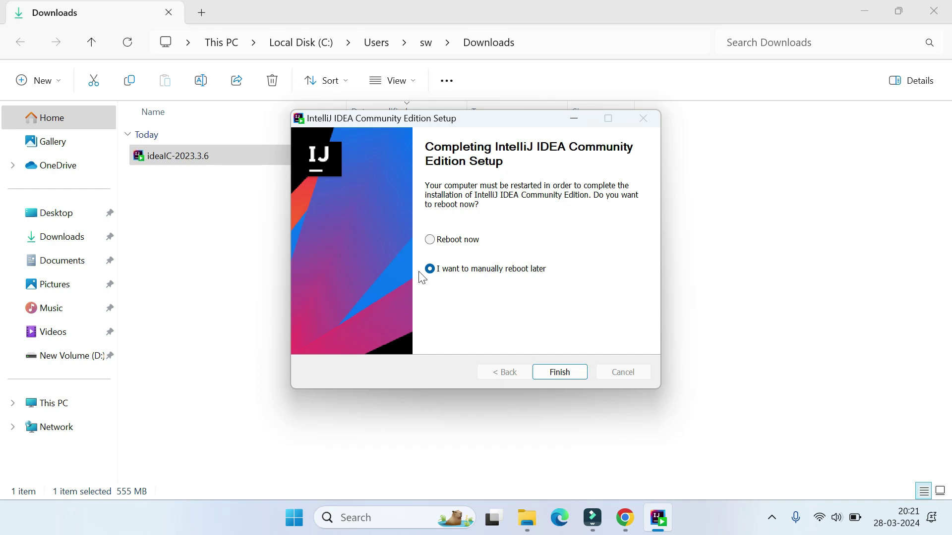
click(446, 245)
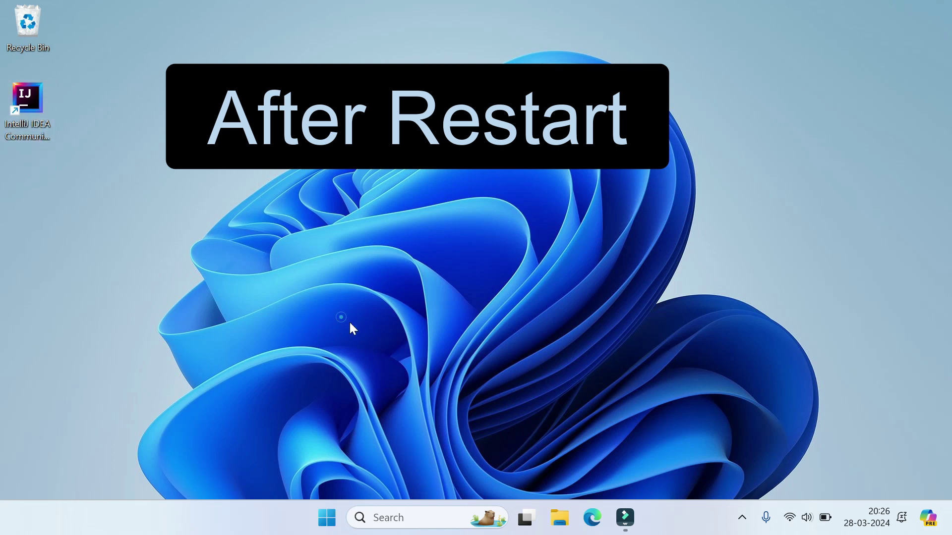
Find IntelliJ IDEA Community Edition 2023.3.6 through Windows search and start it without importing settings.
click(425, 519)
text(intellij)
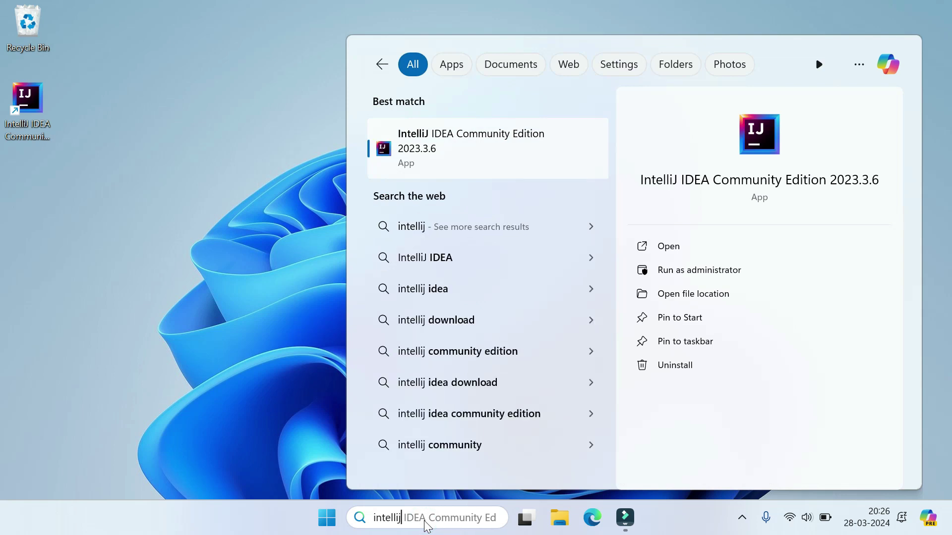
click(501, 143)
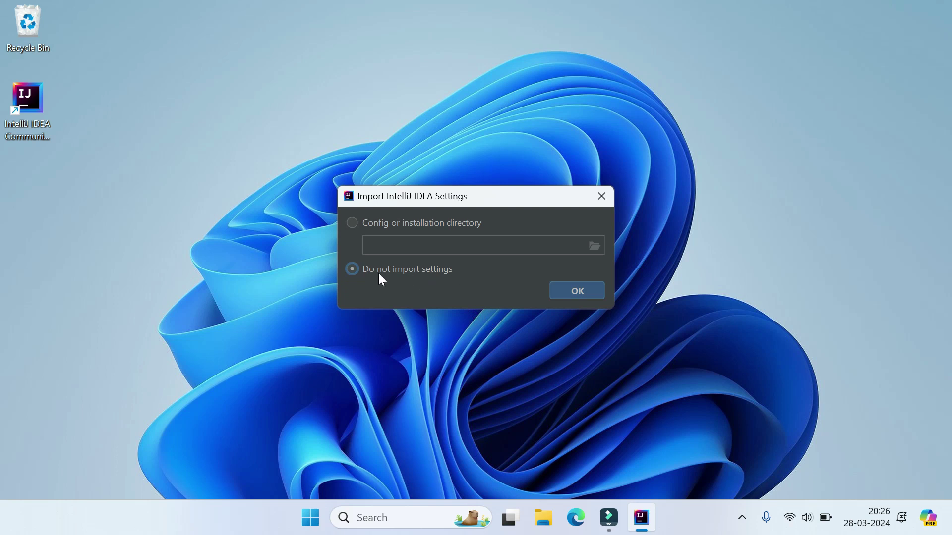
click(585, 297)
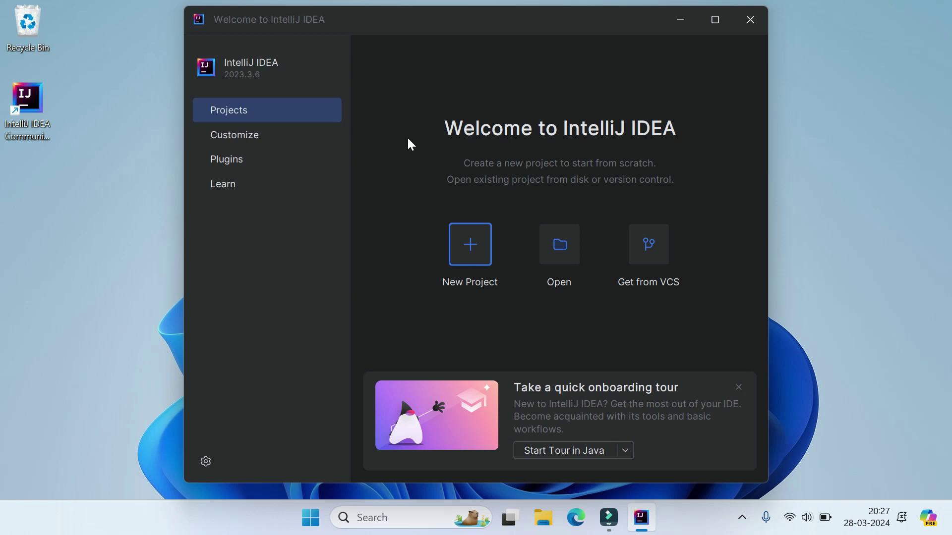
Create a new Java project named Test located in D:\, with sample code but without onboarding tips.
click(468, 250)
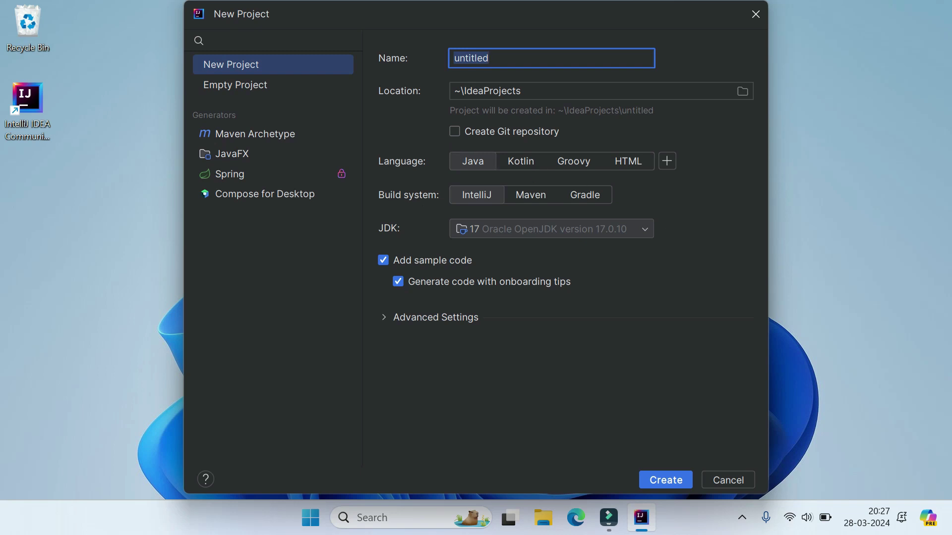
text(Test)
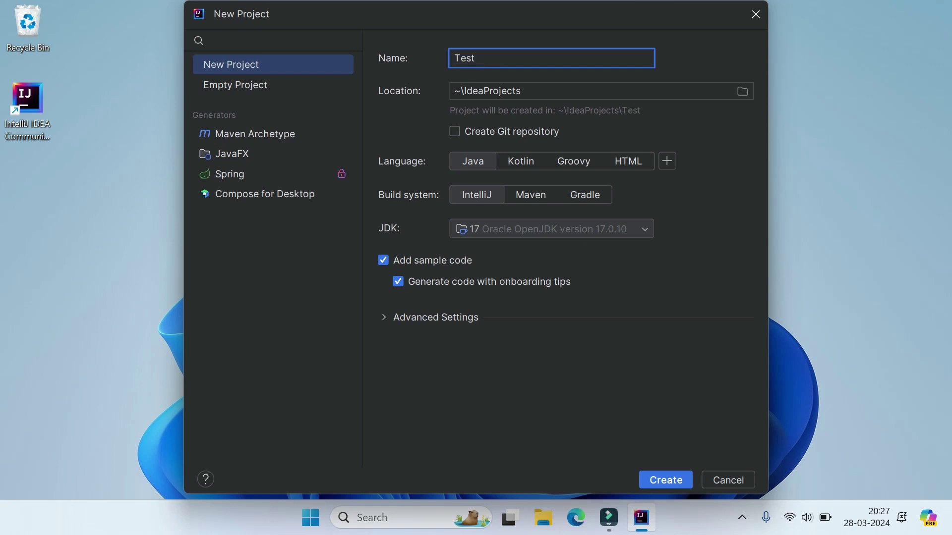
click(742, 91)
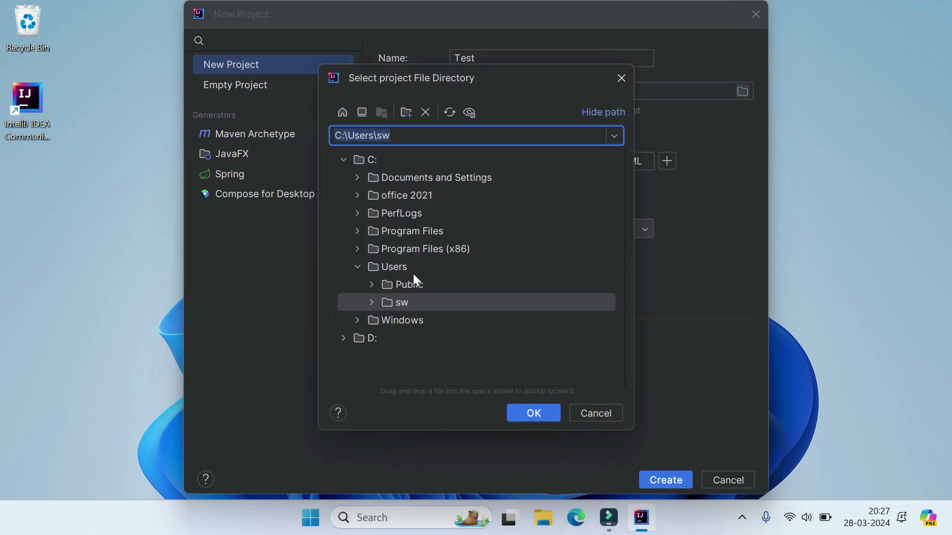
click(344, 338)
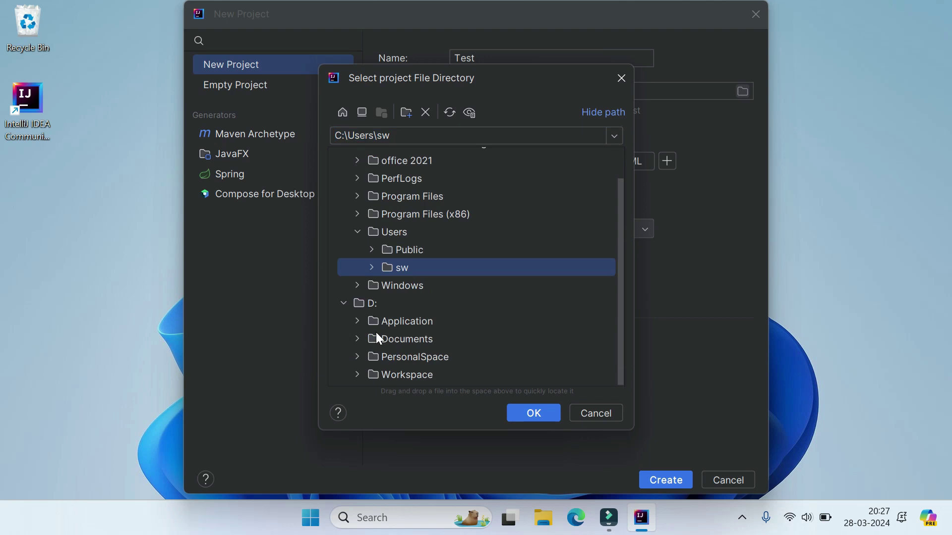
click(370, 305)
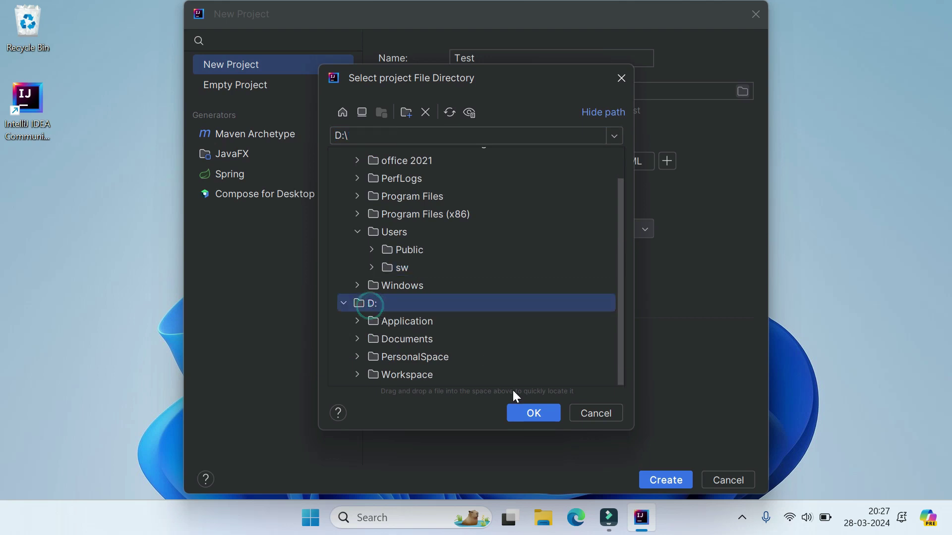
click(529, 412)
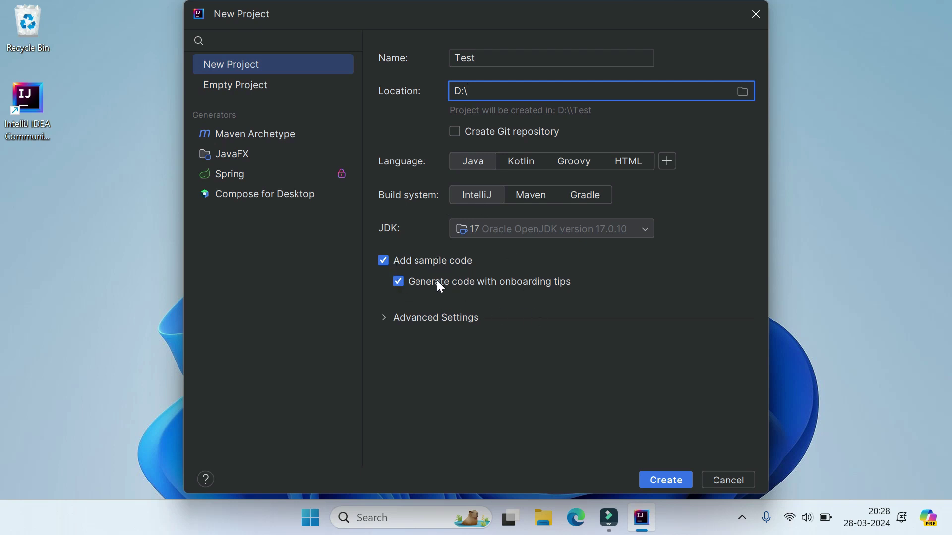
click(397, 282)
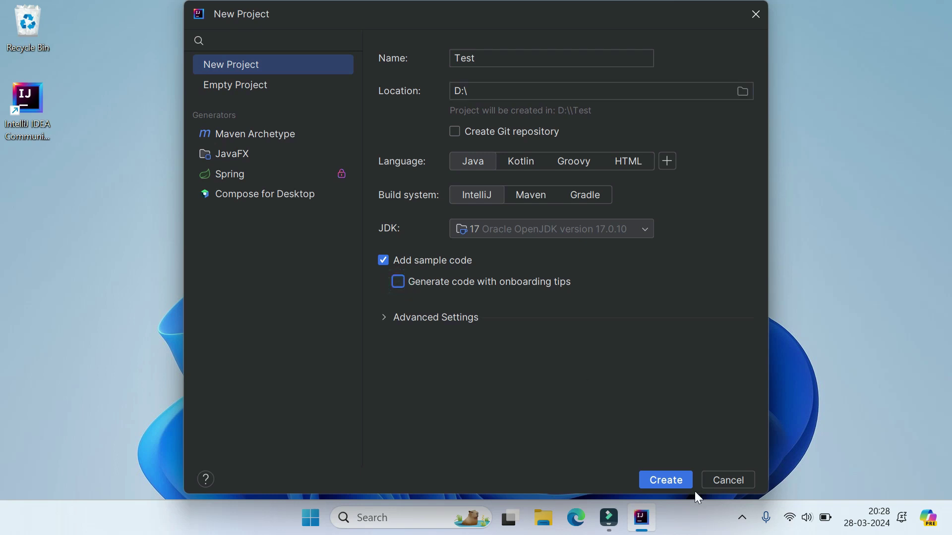
click(666, 481)
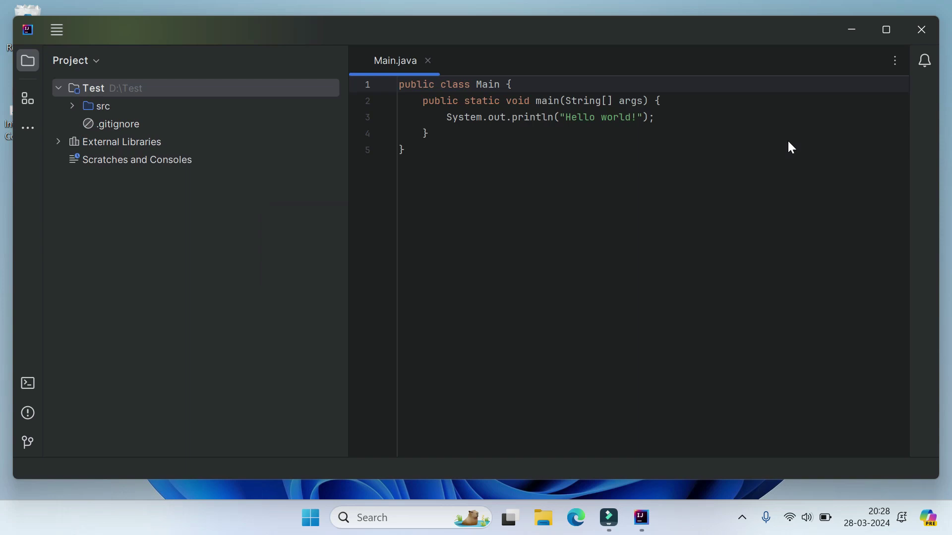
Maximize the project window and narrow the project tree to give the code editor more room.
mouse_move(888, 37)
click(888, 37)
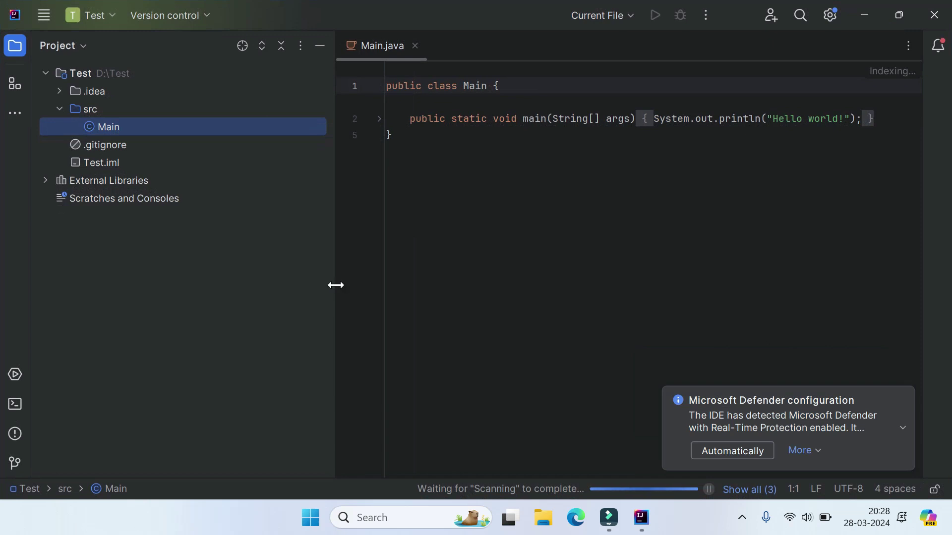
drag(336, 282, 260, 266)
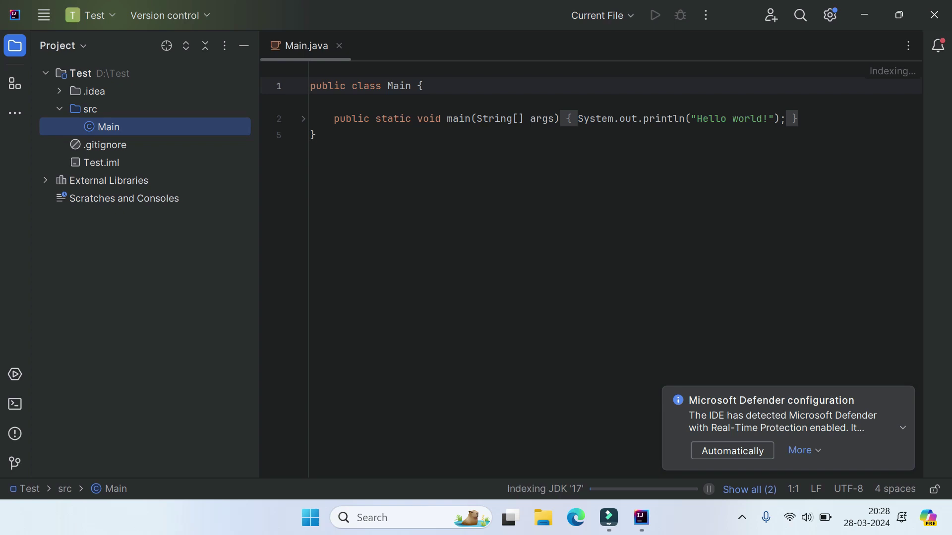
Unfold the main method in Main.java and add the statement System.out.println("Namaste!!"); on a new line after the "Hello world!" print statement.
mouse_move(571, 122)
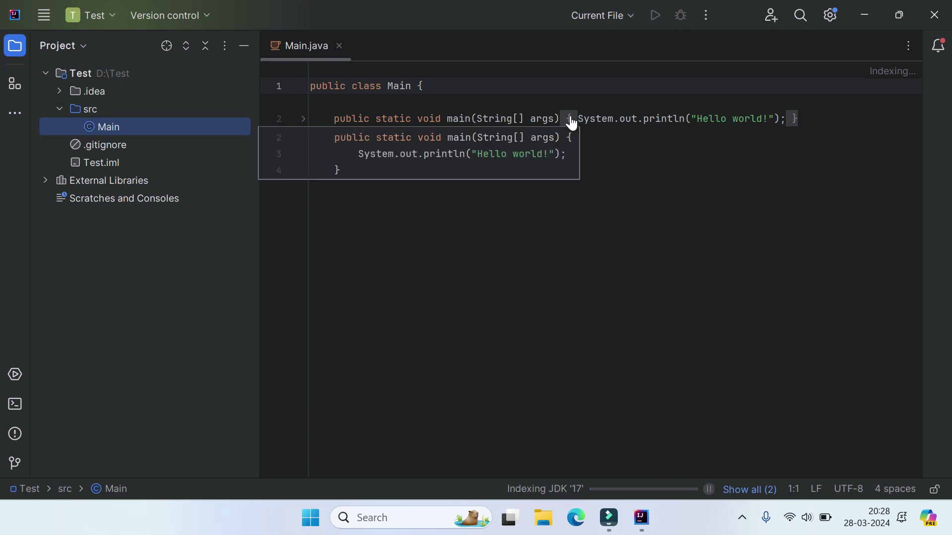
click(570, 121)
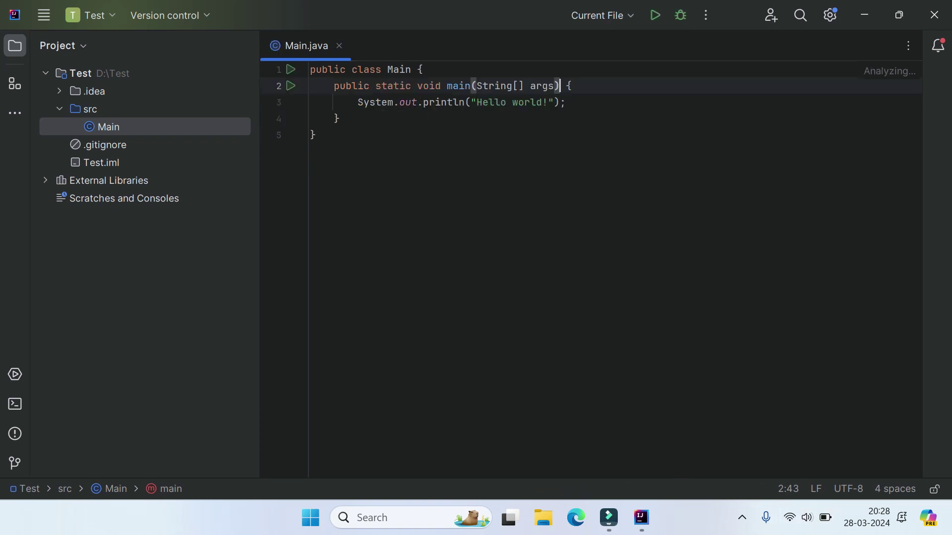
click(566, 102)
key(Return)
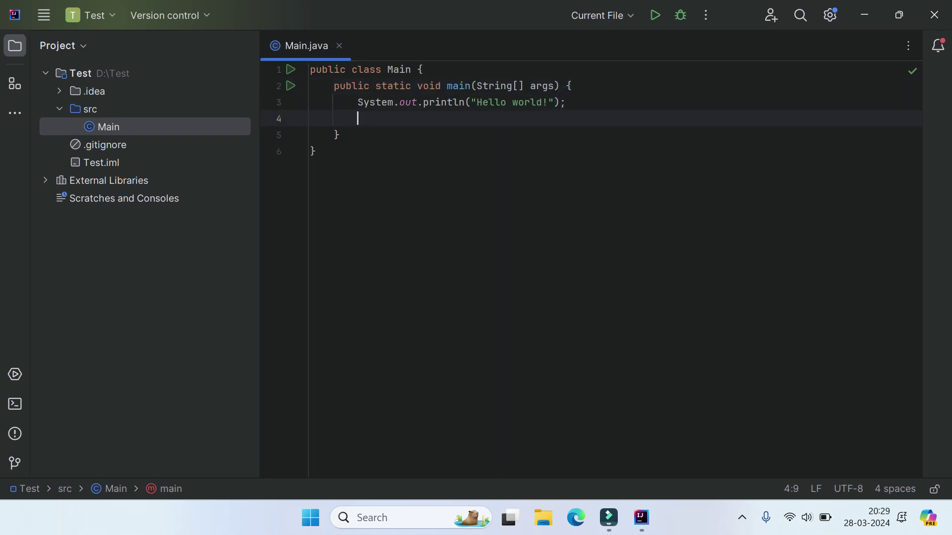
text(S)
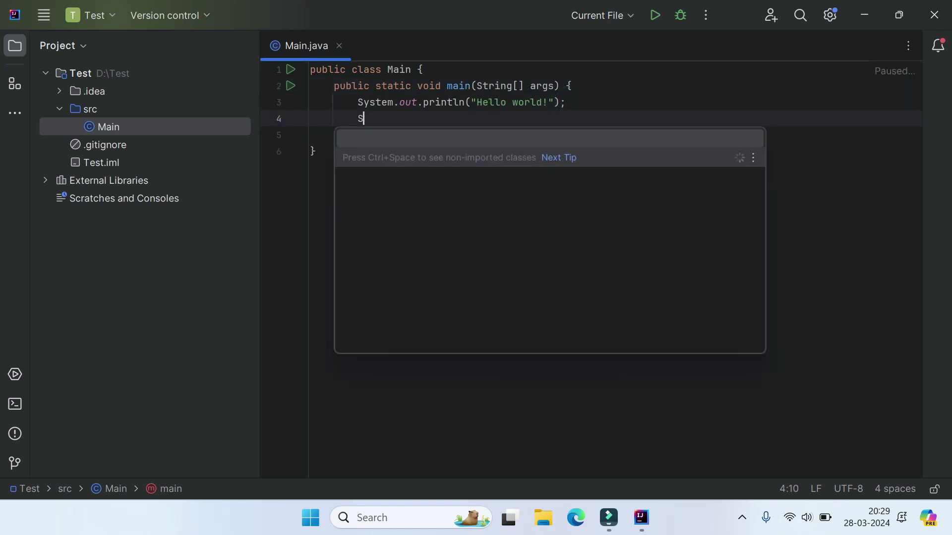
text(ystem.)
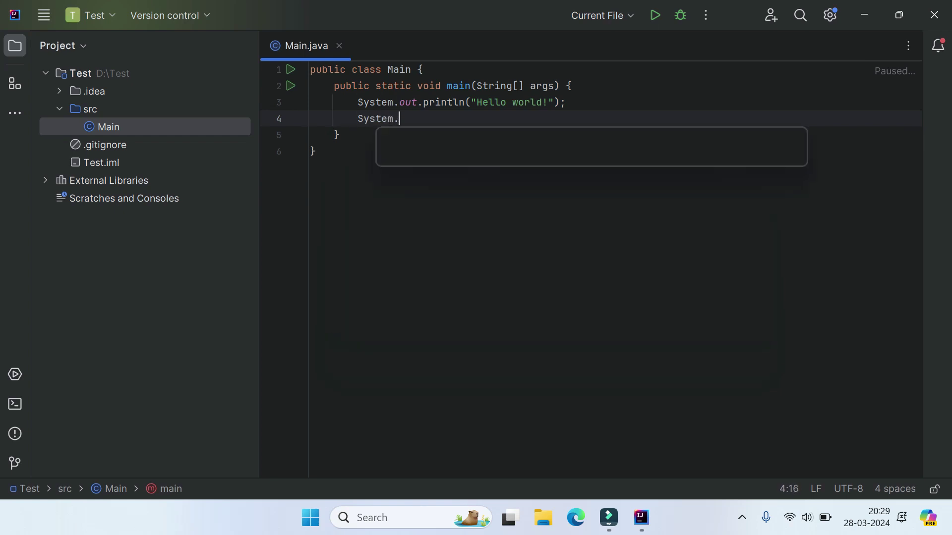
text(out.print)
key(Return)
text("Man)
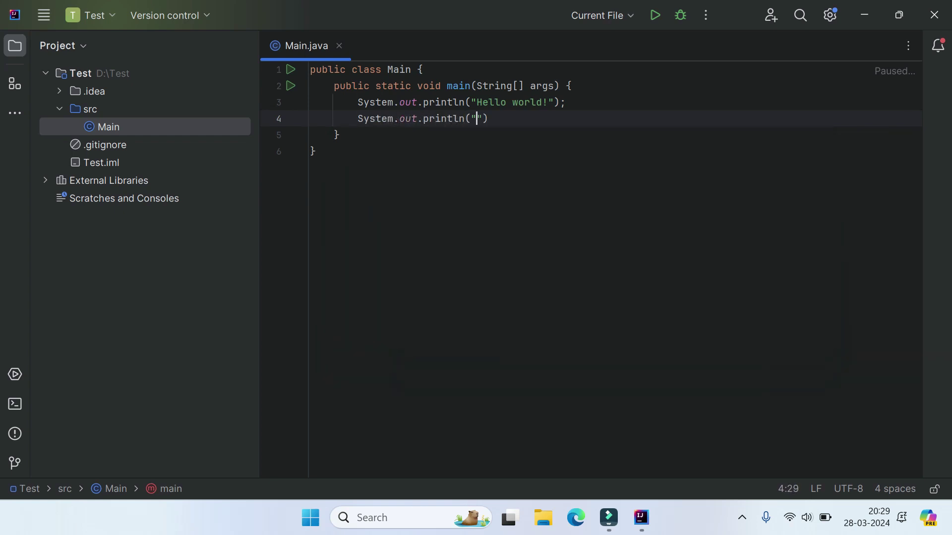
key(BackSpace)
text(Namaste!!"))
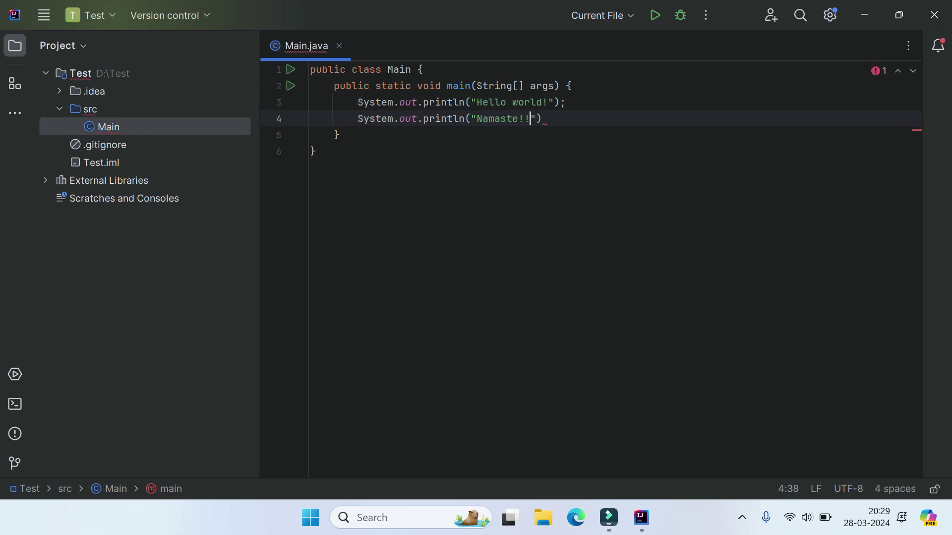
text(;)
Run the Main class and highlight the program's printed lines in the console output to check them.
click(290, 70)
click(320, 77)
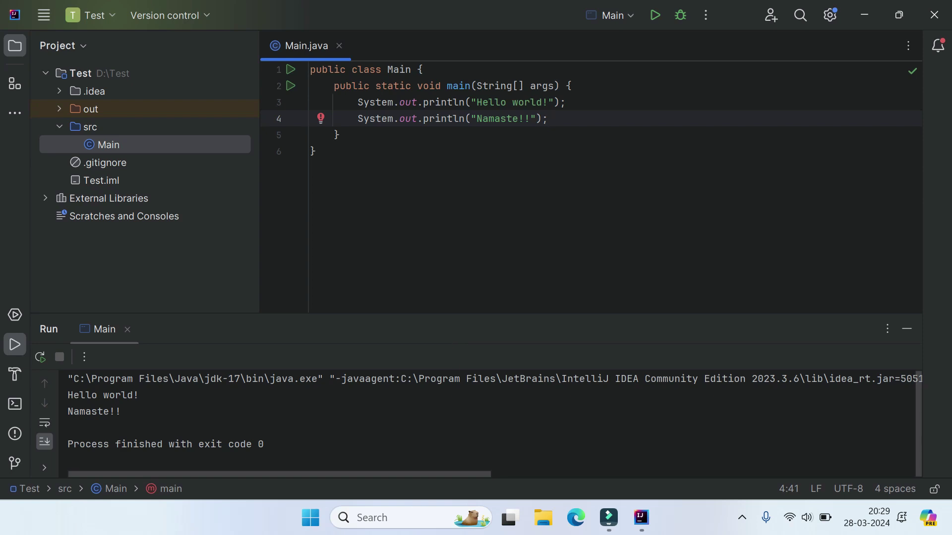
drag(122, 412, 61, 394)
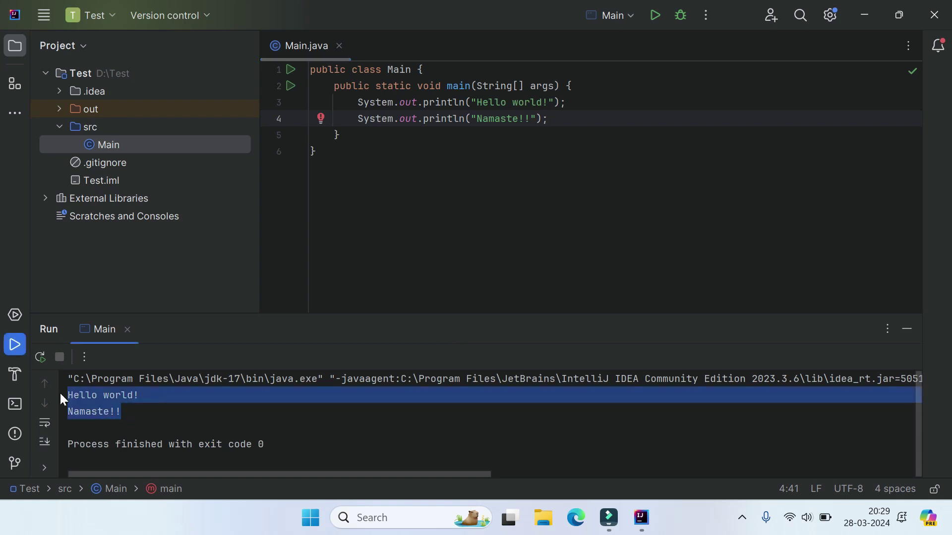
click(458, 274)
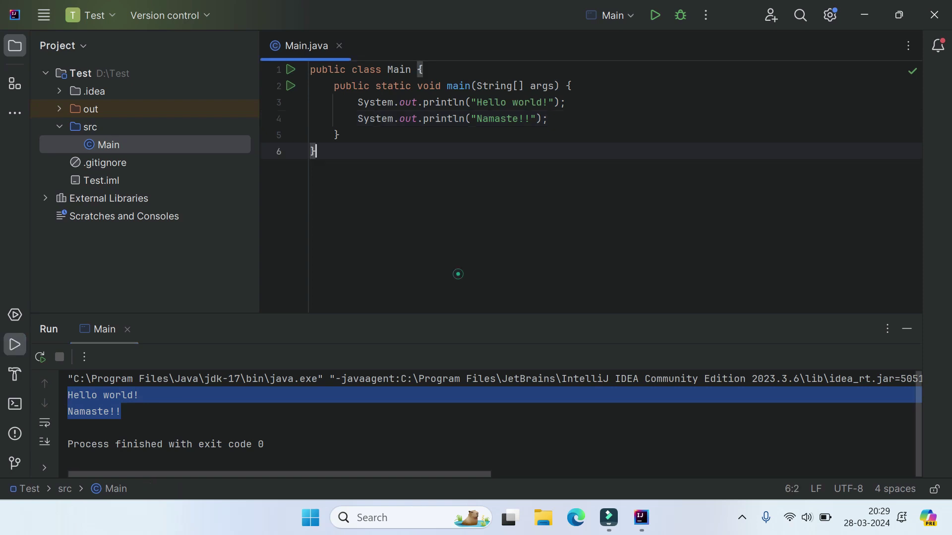
click(156, 414)
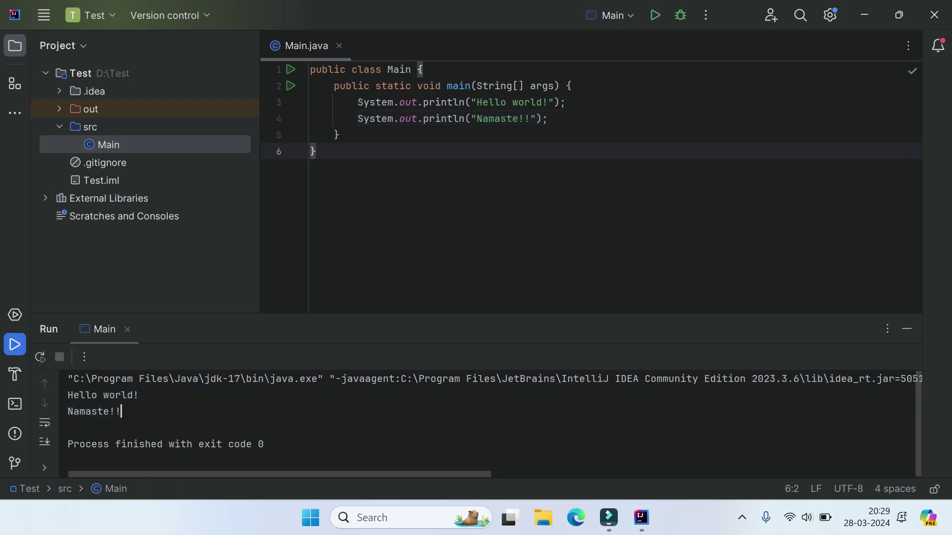
drag(156, 414, 61, 396)
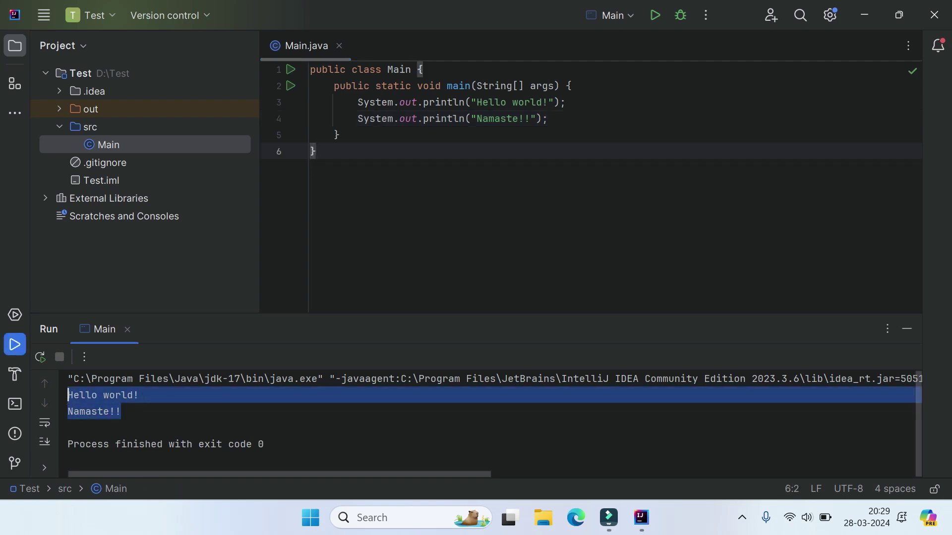
click(453, 251)
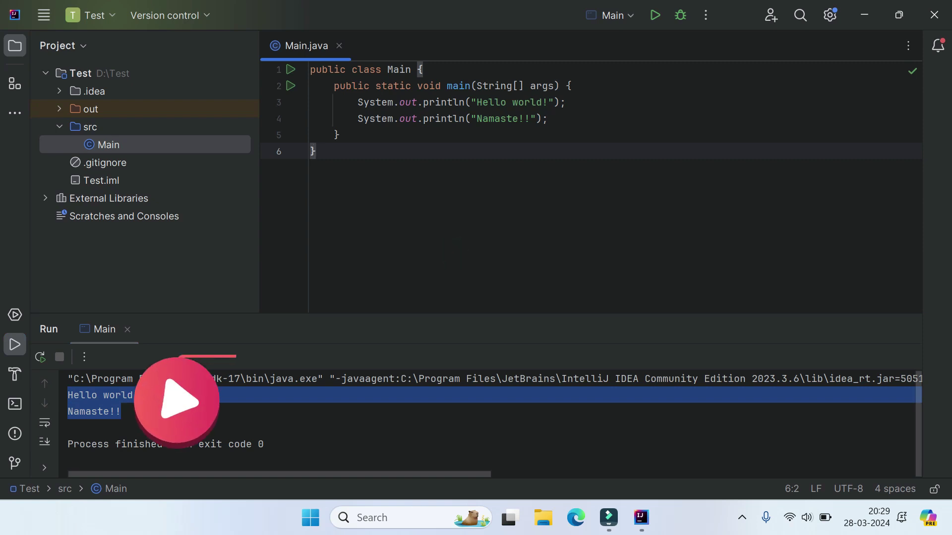